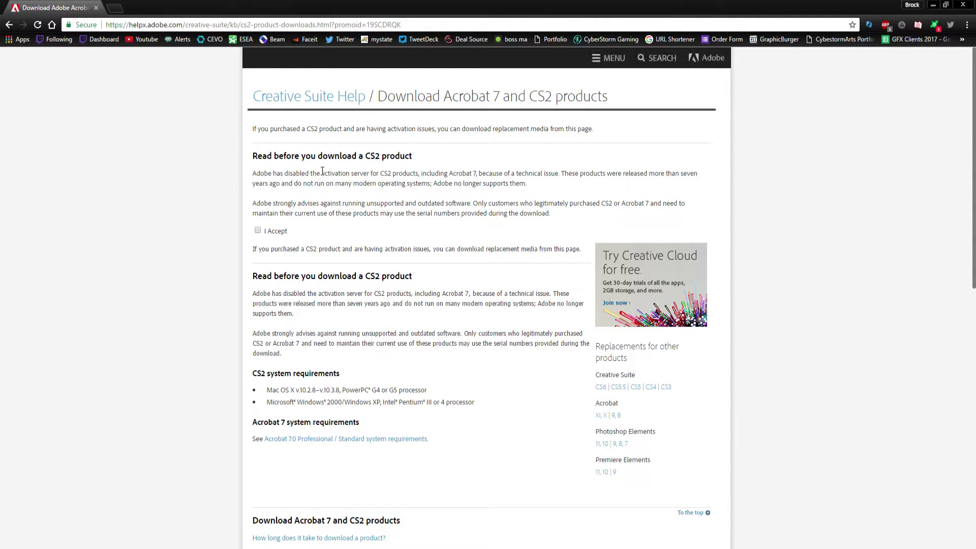
Accept the CS2 download terms and scroll down to the download language list.
click(257, 230)
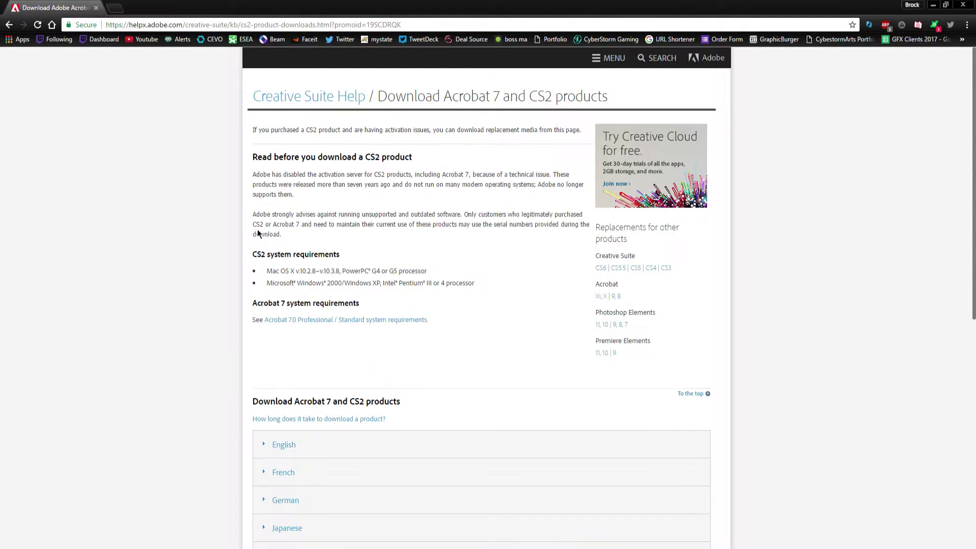
scroll(263, 218, down, 4)
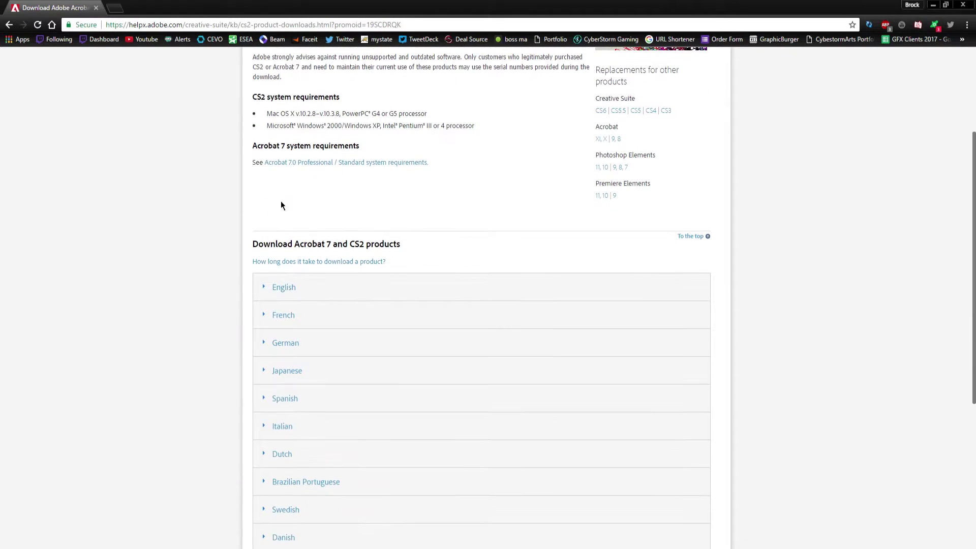
scroll(183, 195, down, 2)
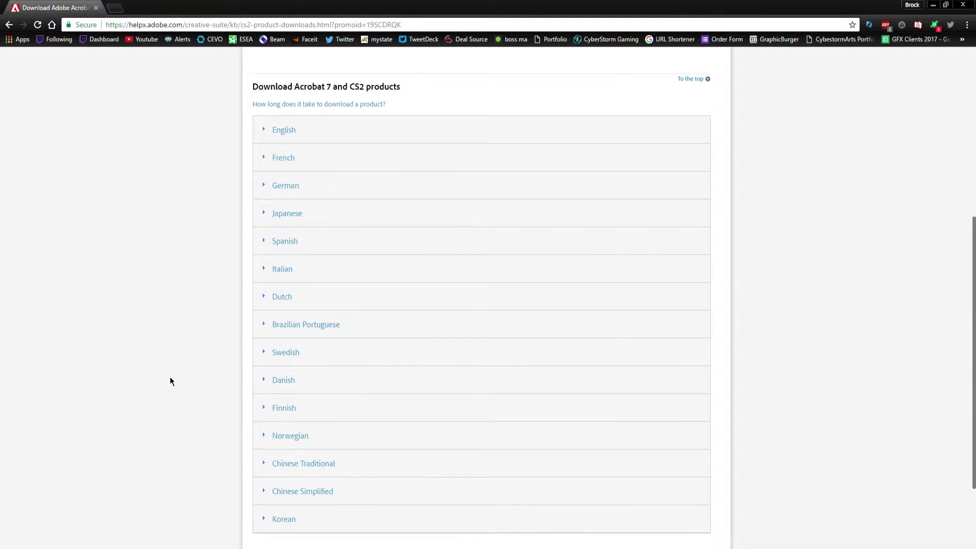
Expand the English CS2 downloads table.
click(266, 133)
scroll(283, 152, down, 1)
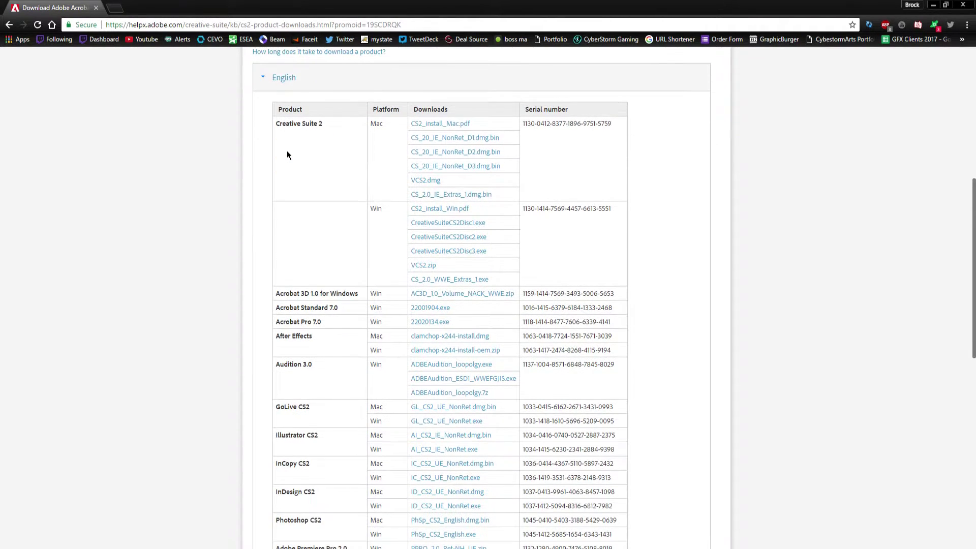
scroll(293, 154, down, 1)
scroll(296, 148, down, 1)
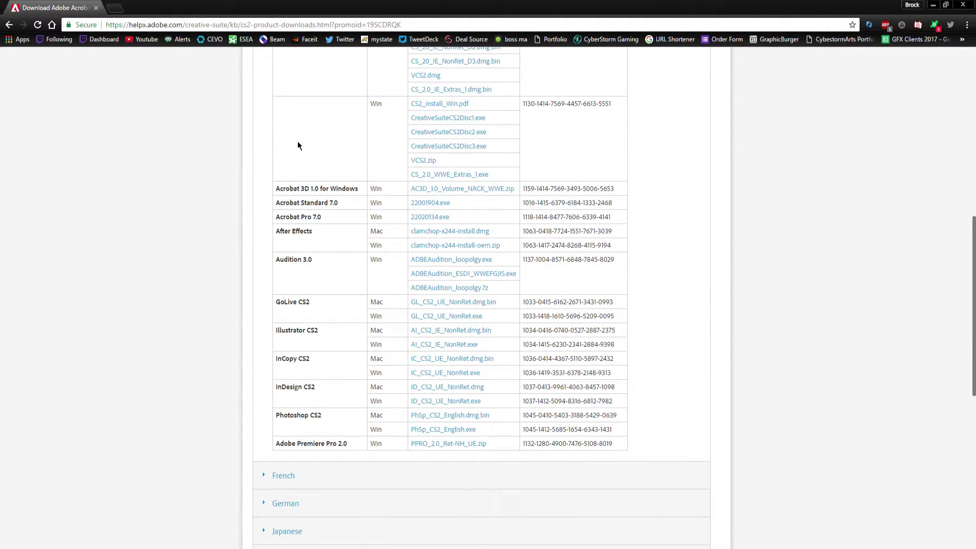
scroll(295, 137, up, 1)
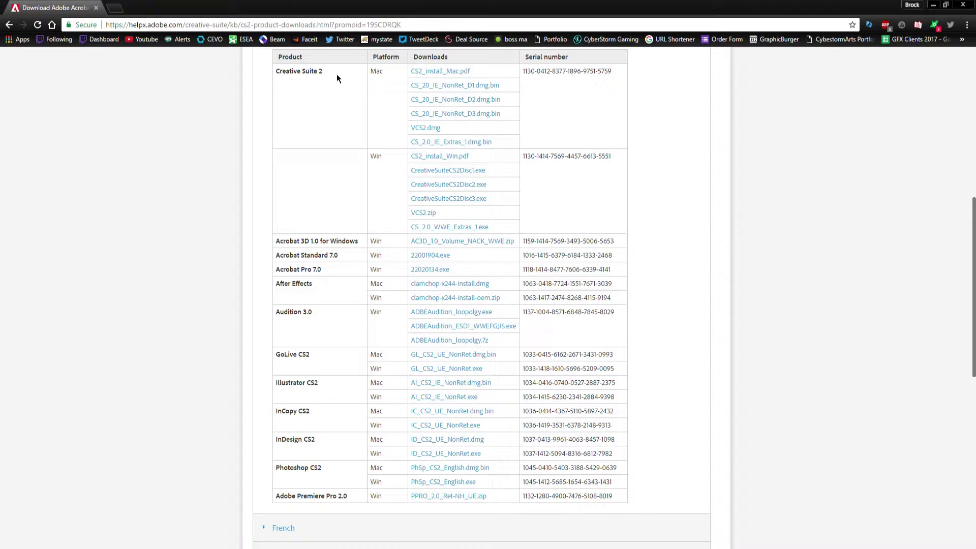
click(309, 295)
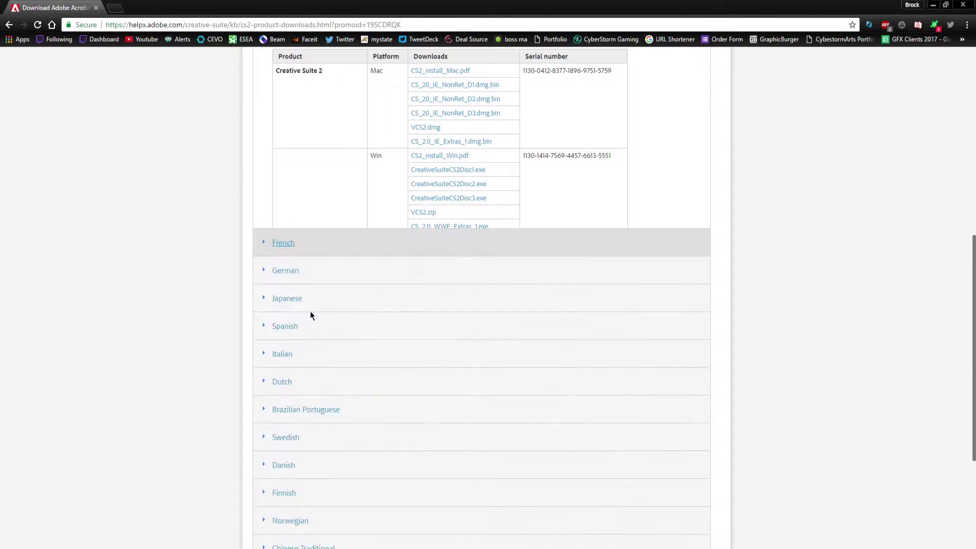
scroll(288, 152, up, 2)
click(264, 131)
scroll(373, 279, down, 2)
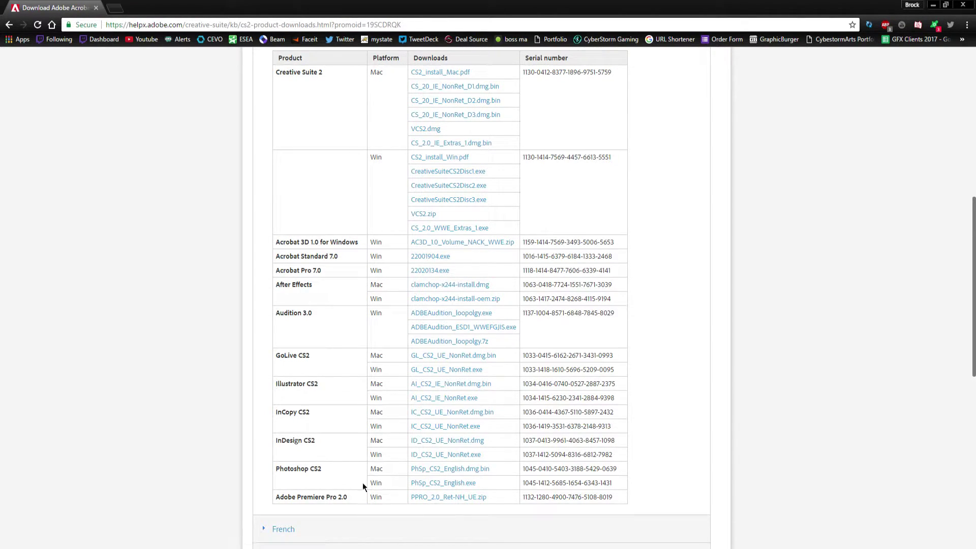
Download PhSp_CS2_English.exe from the Photoshop CS2 Win row.
click(447, 484)
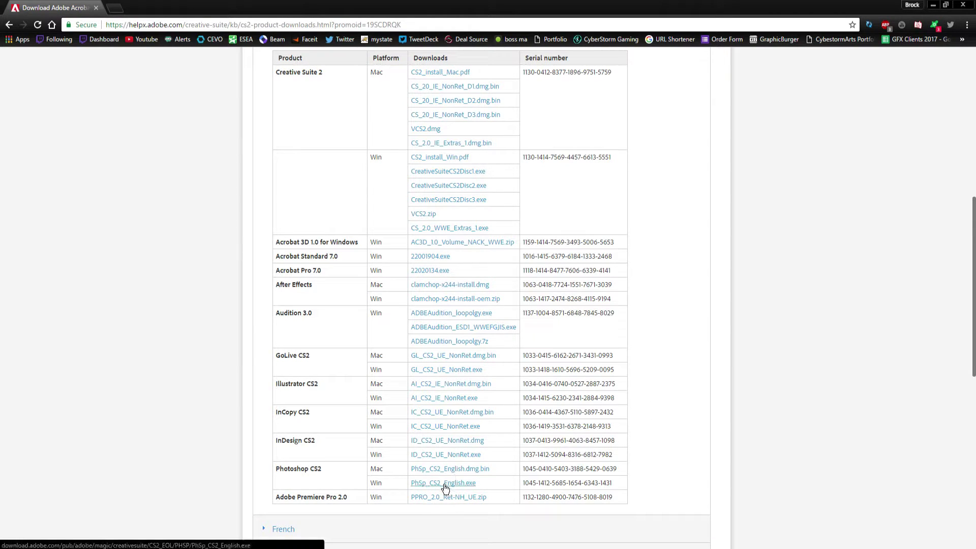
scroll(445, 486, down, 9)
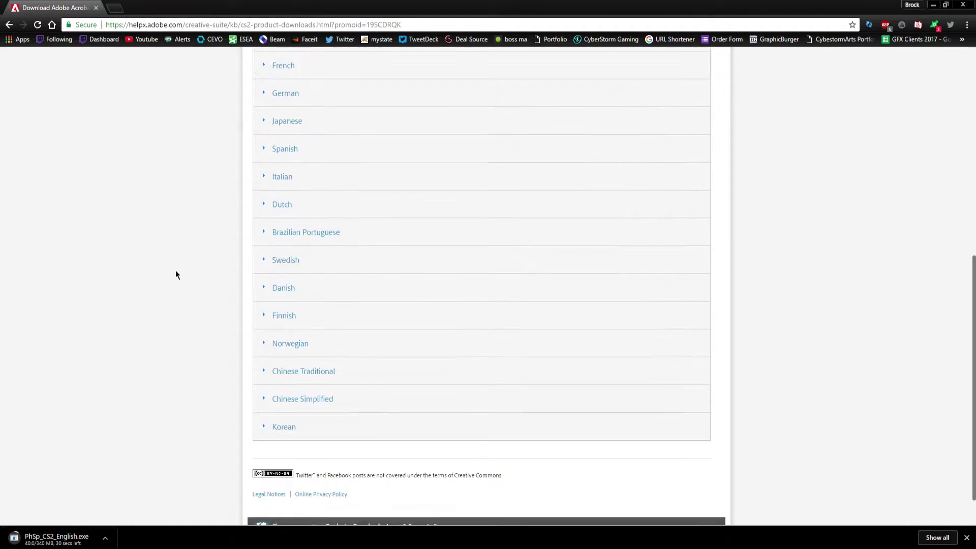
scroll(175, 270, up, 3)
click(266, 185)
scroll(492, 346, down, 6)
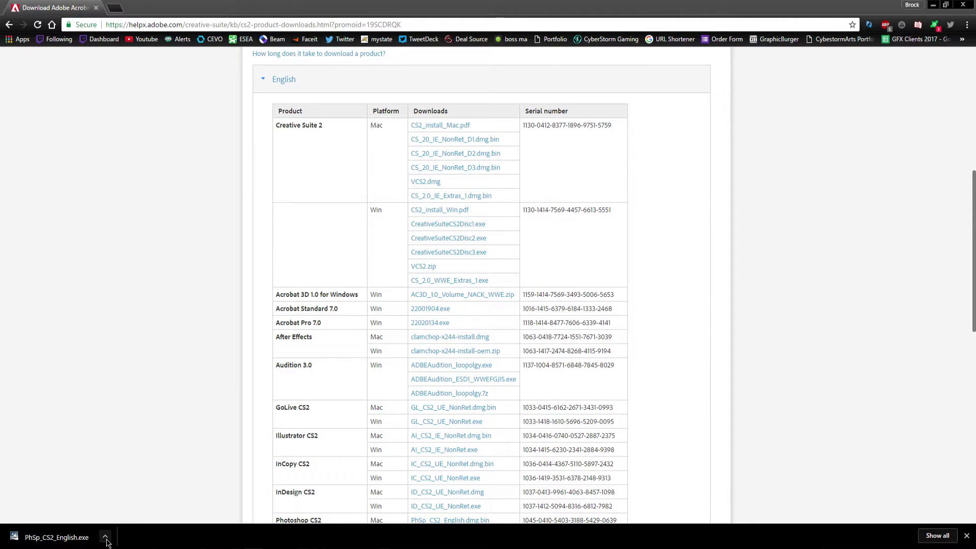
Run the downloaded installer and extract its files to C:\PhSp_CS2_UE_Ret.
click(56, 537)
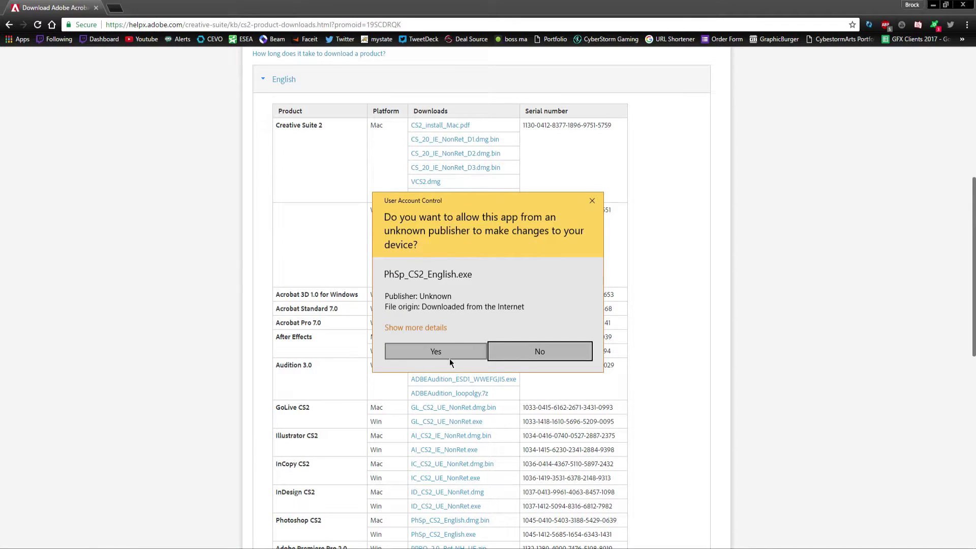
click(450, 358)
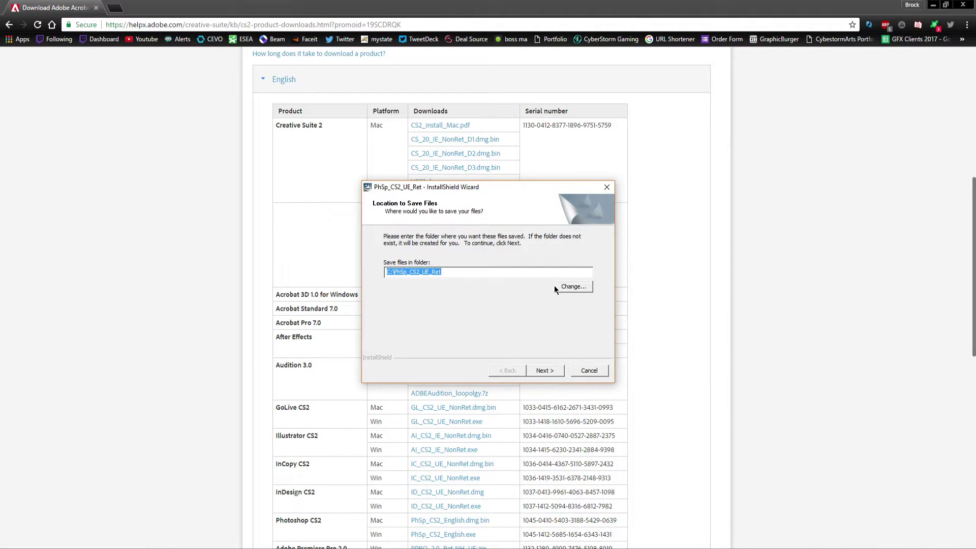
click(549, 371)
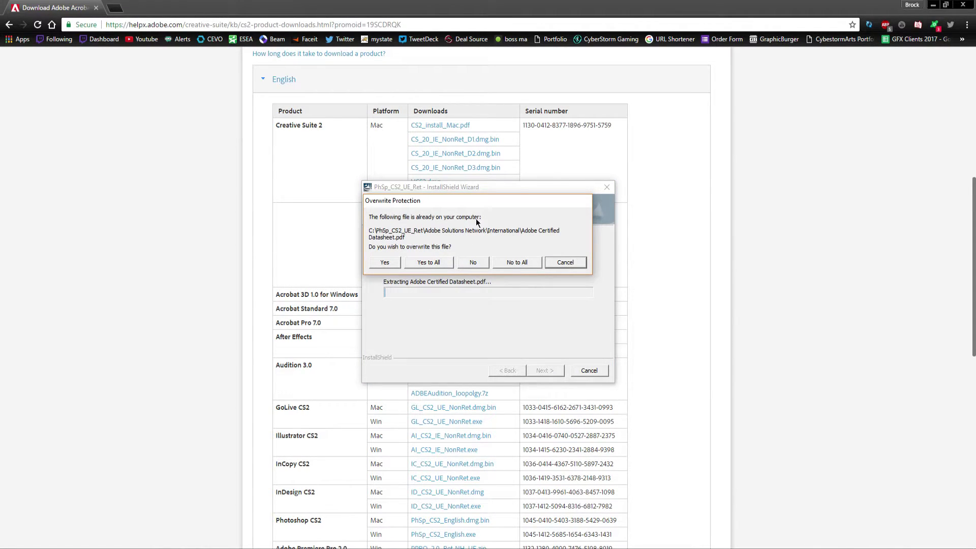
Overwrite all existing files, then continue past the welcome screen to the licence.
drag(470, 198, 444, 187)
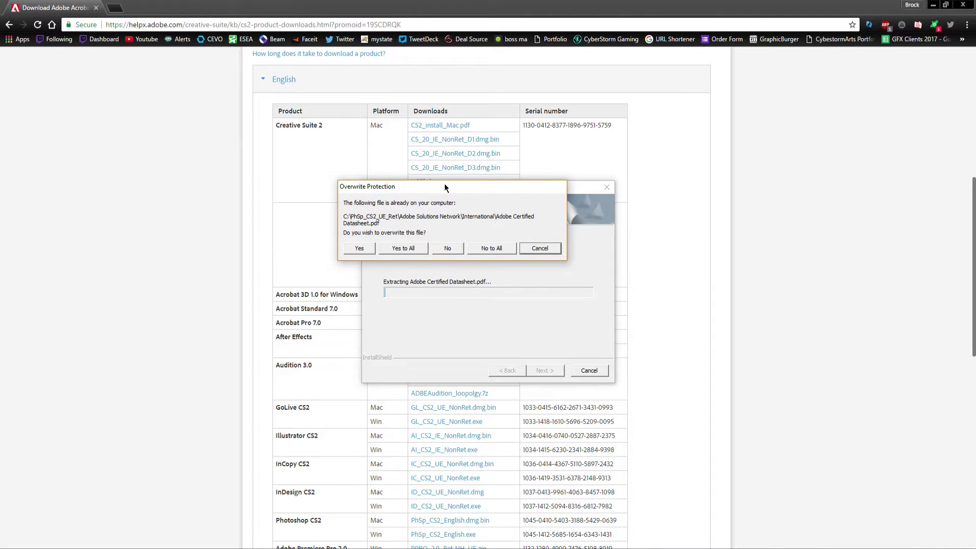
click(395, 254)
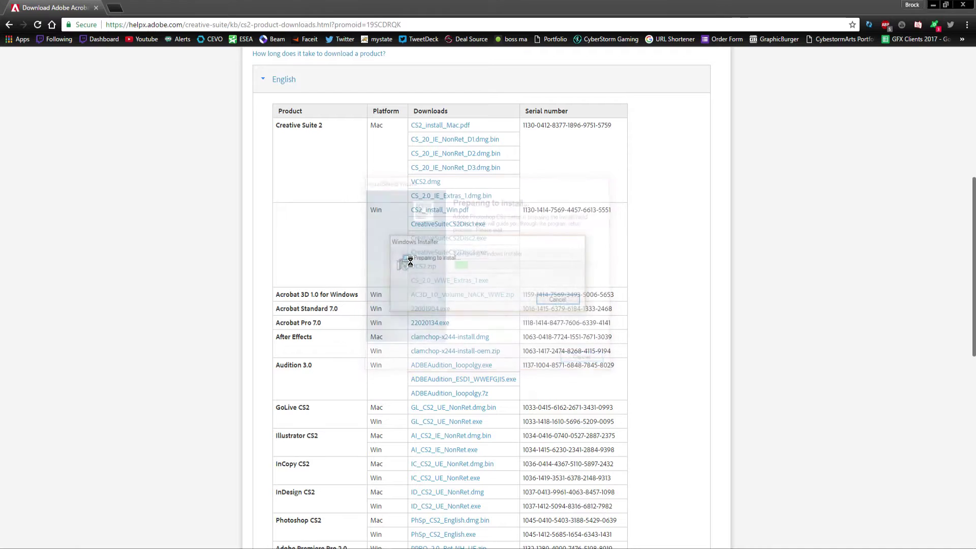
click(537, 363)
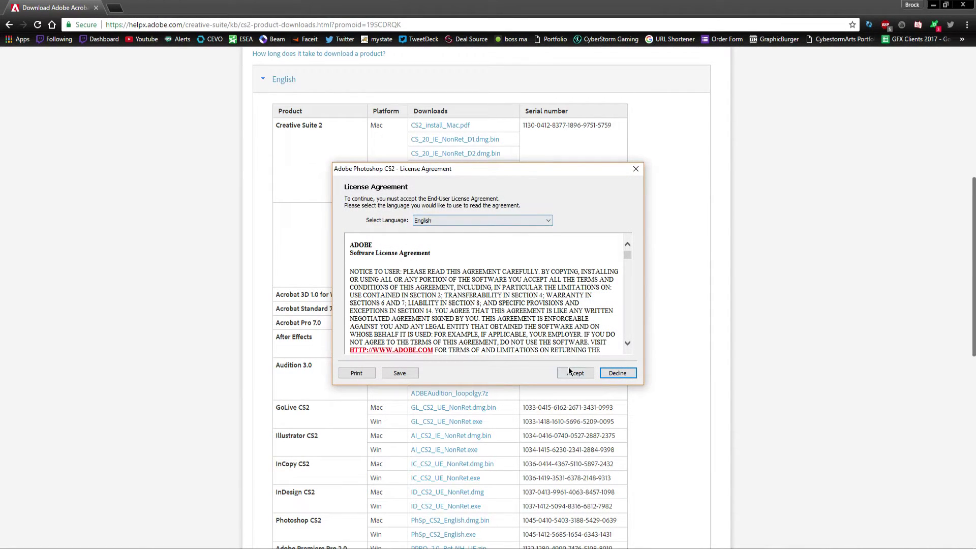
Accept the Photoshop CS2 licence agreement in English.
click(478, 220)
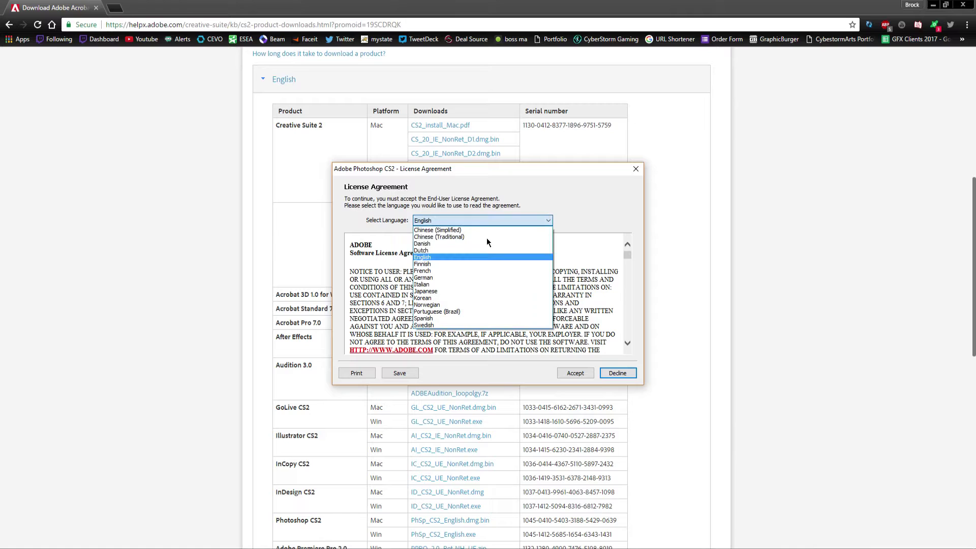
click(467, 258)
click(575, 373)
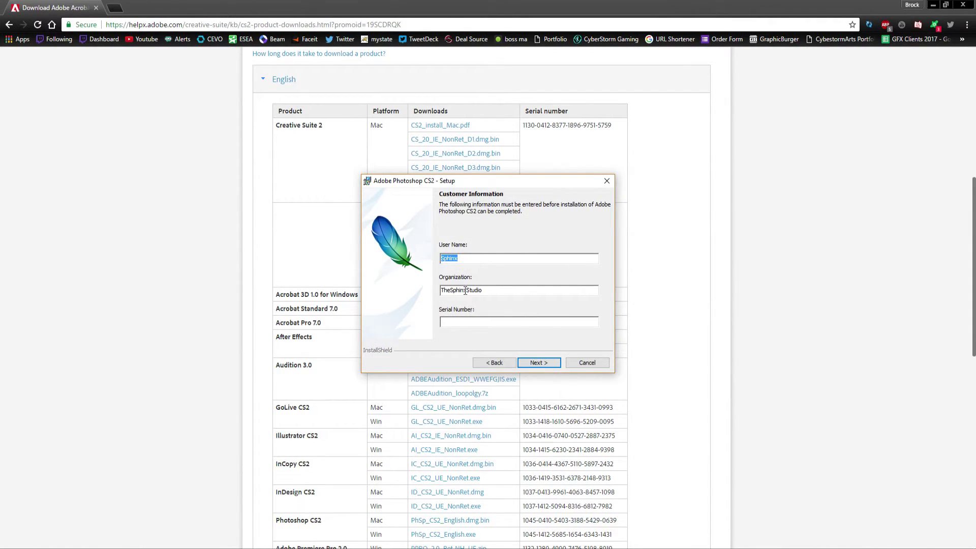
Paste the copied serial number into Customer Information and continue.
drag(481, 182, 366, 240)
scroll(502, 300, down, 4)
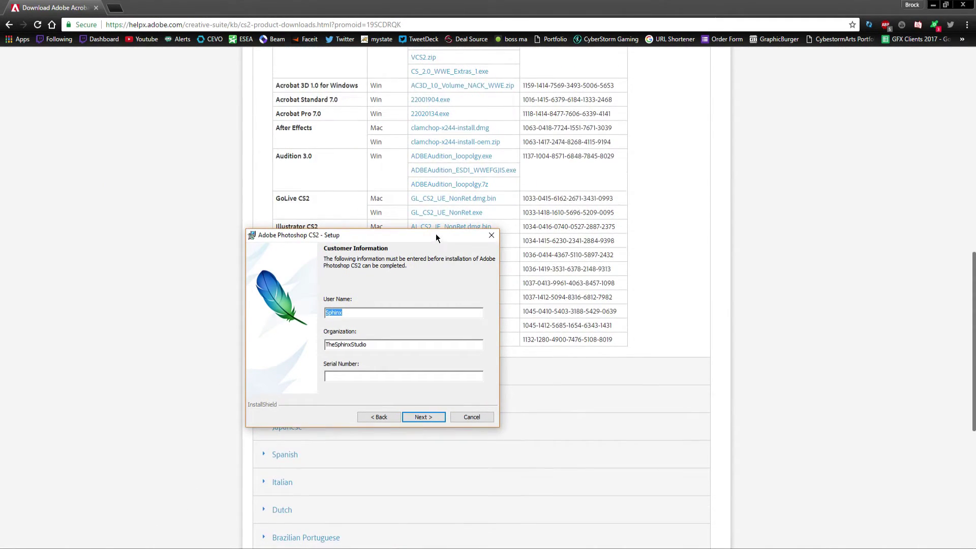
drag(435, 237, 615, 326)
key(ctrl+c)
click(523, 323)
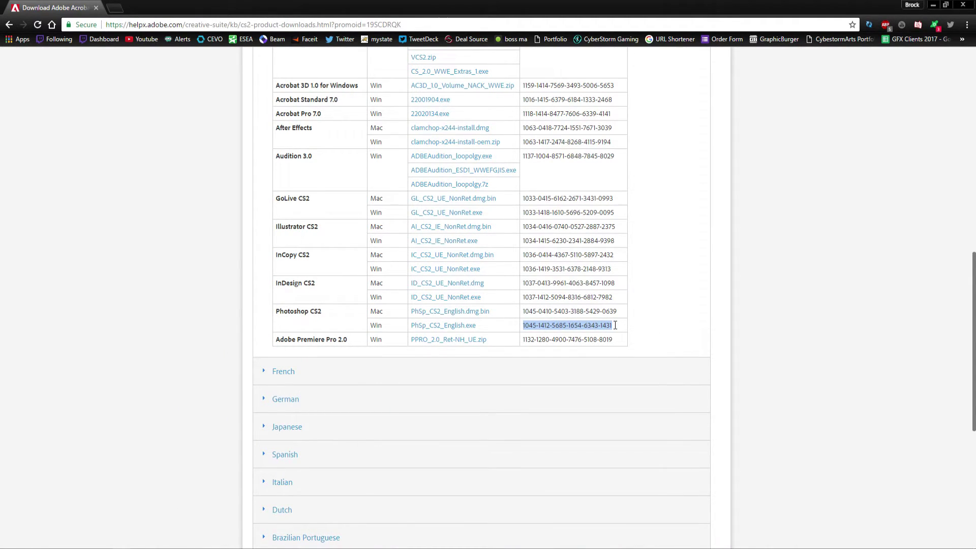
scroll(615, 325, down, 6)
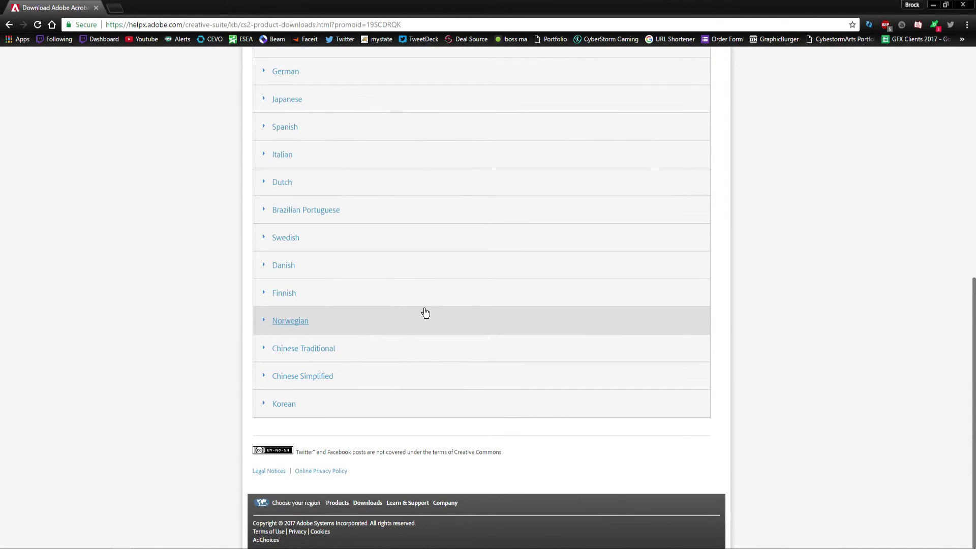
key(alt+Tab)
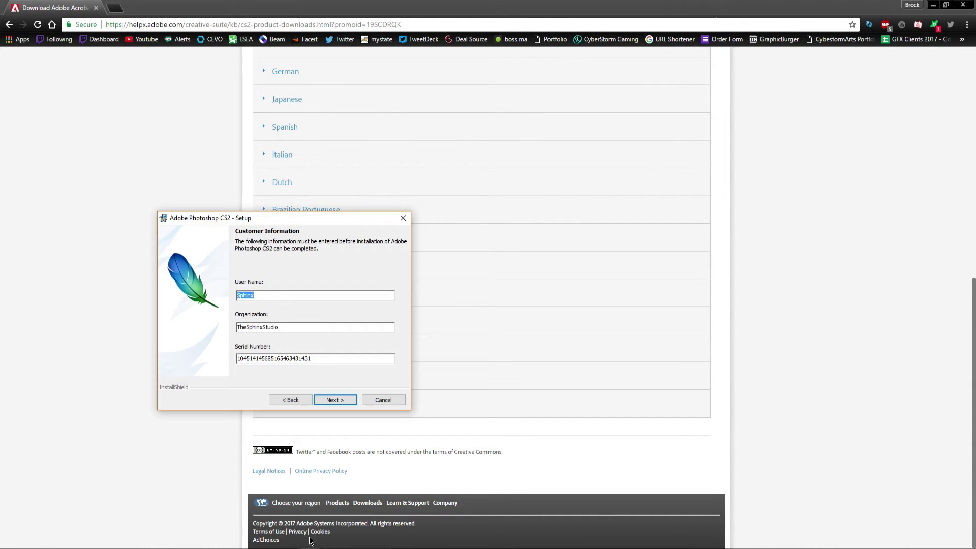
drag(325, 359, 176, 351)
key(ctrl+v)
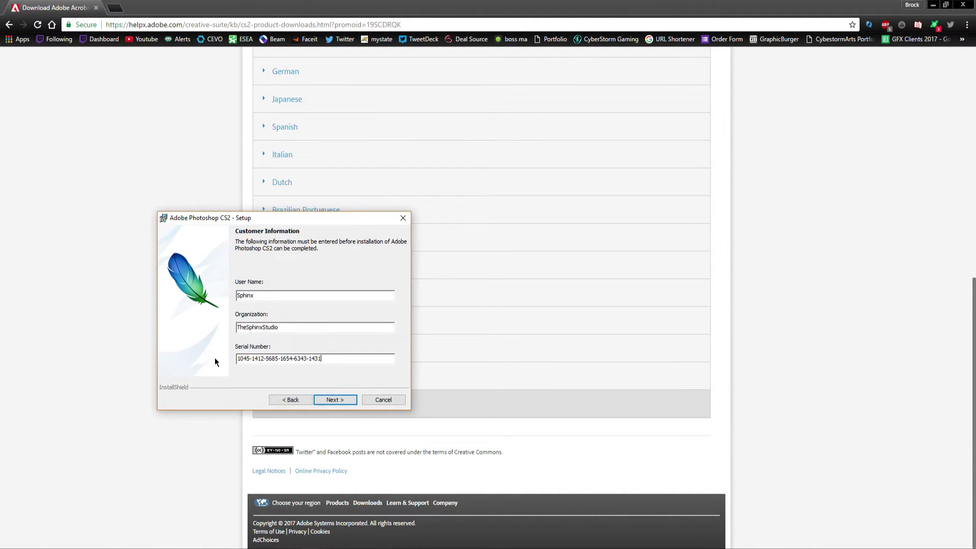
click(333, 399)
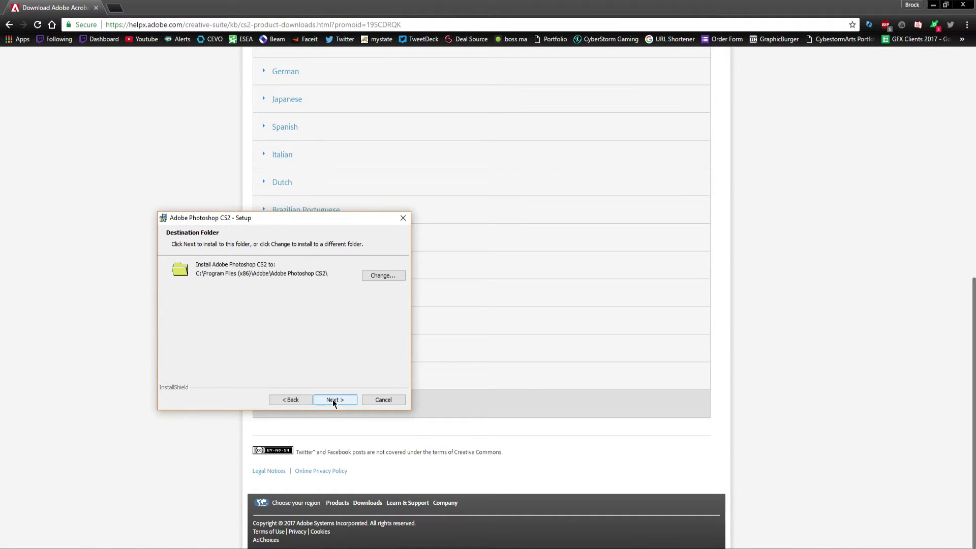
Install to the default folder with default file associations, skipping the readme, then finish.
drag(273, 215, 487, 179)
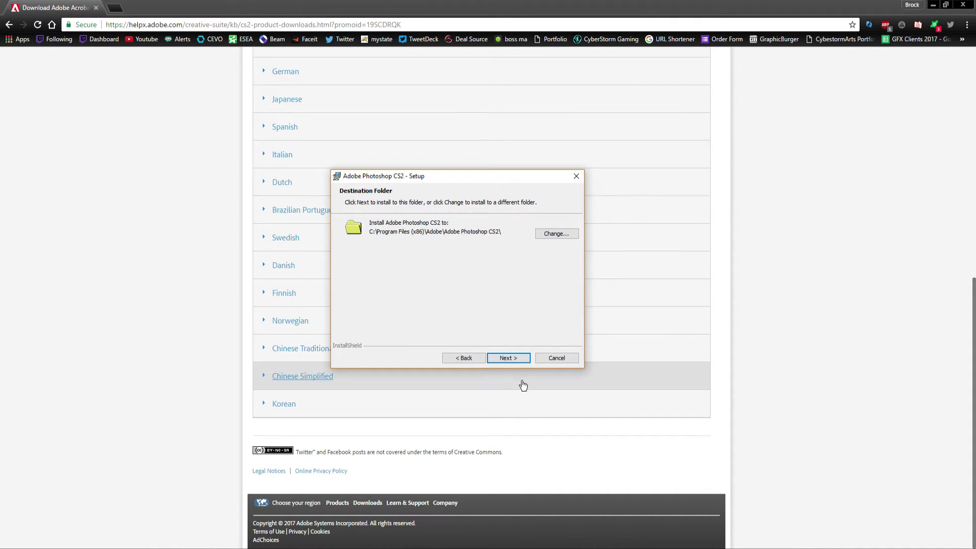
click(510, 357)
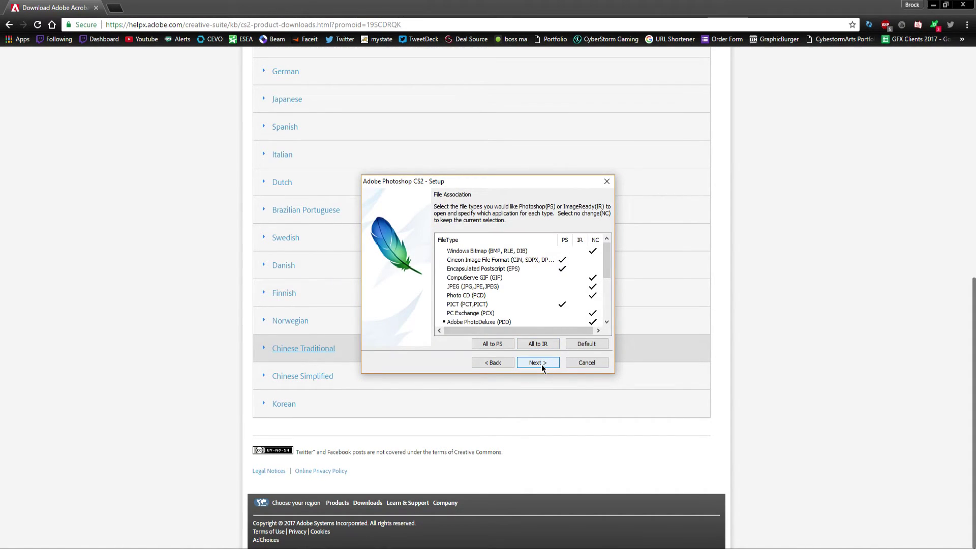
click(540, 363)
click(509, 358)
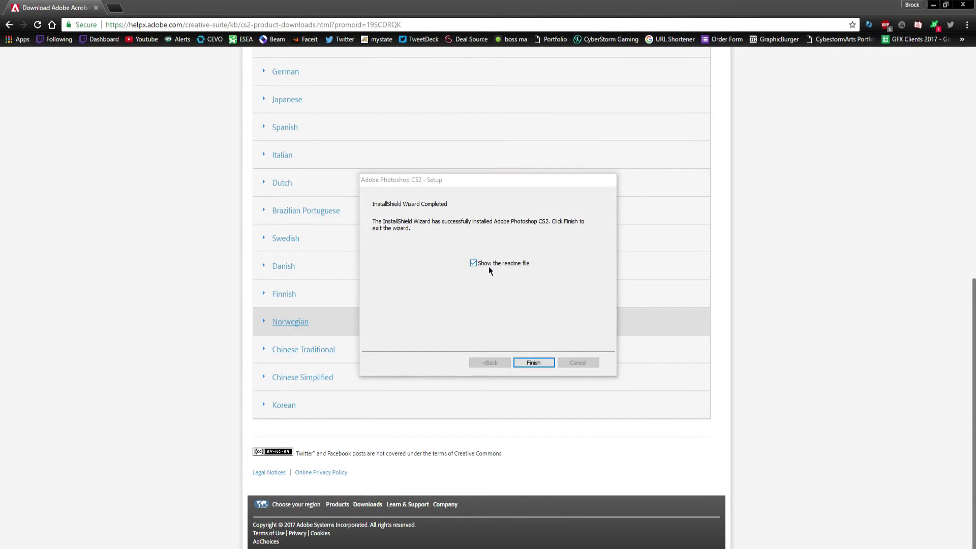
click(484, 265)
click(538, 364)
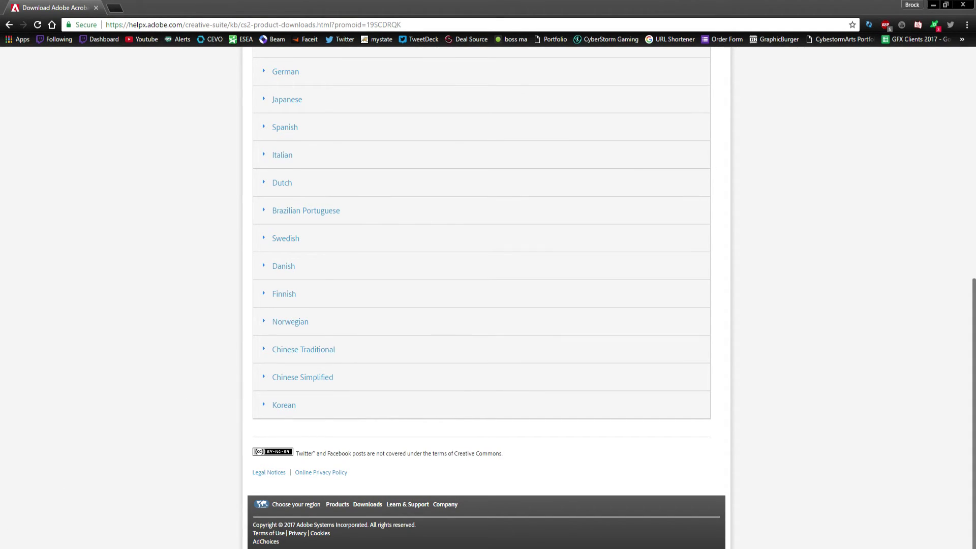
Search the Start menu for 'photosho' and launch Adobe Photoshop CS2.
key(super)
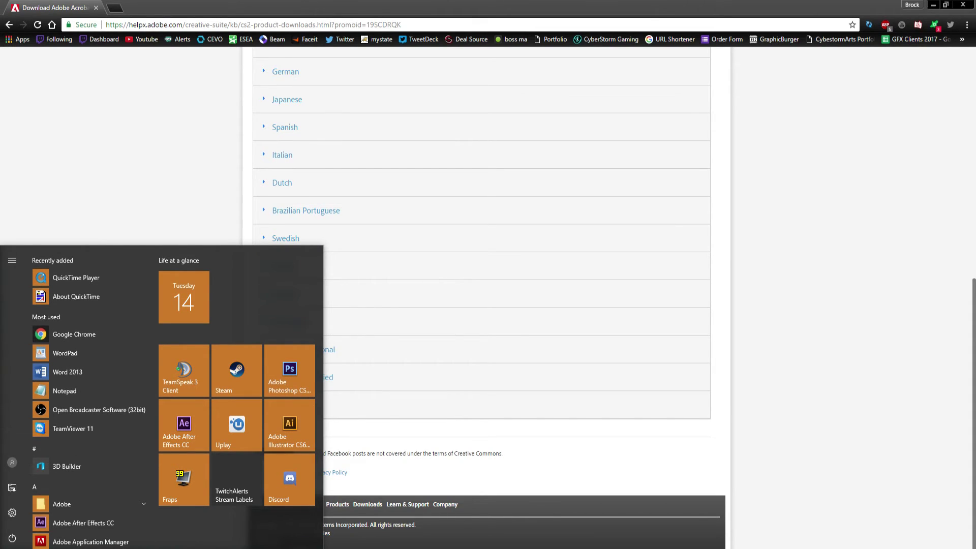
text(photosho)
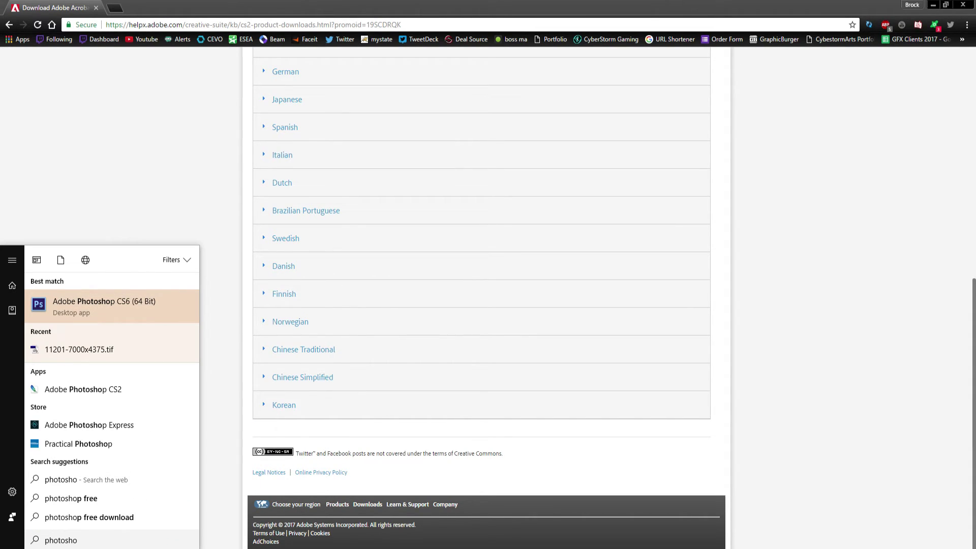
click(83, 389)
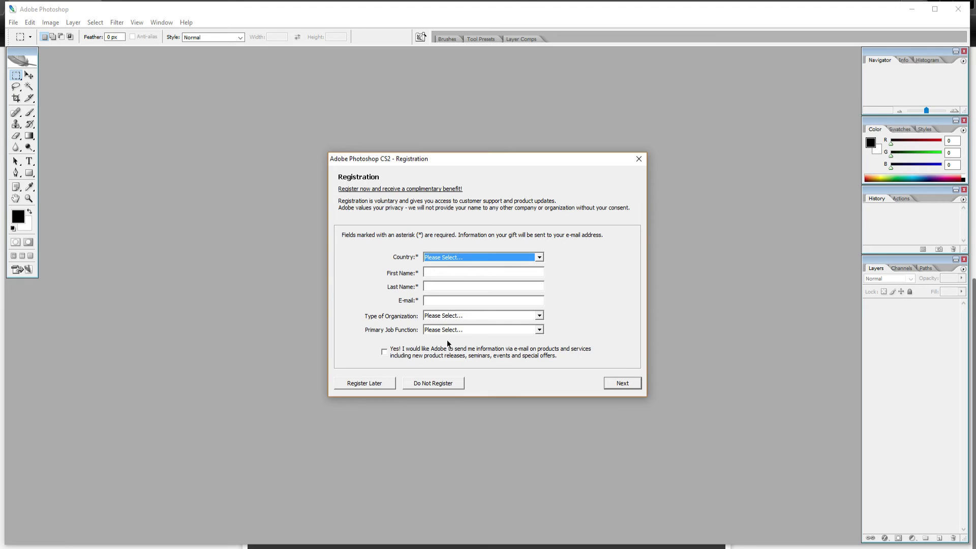
Choose Do Not Register, allow the updater's permission prompt, and close Updater Preferences.
click(453, 384)
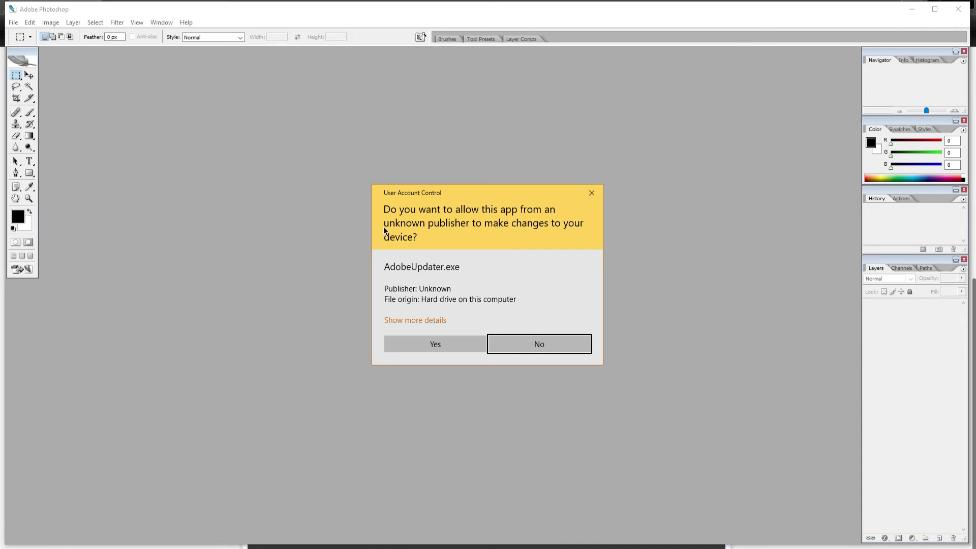
click(458, 344)
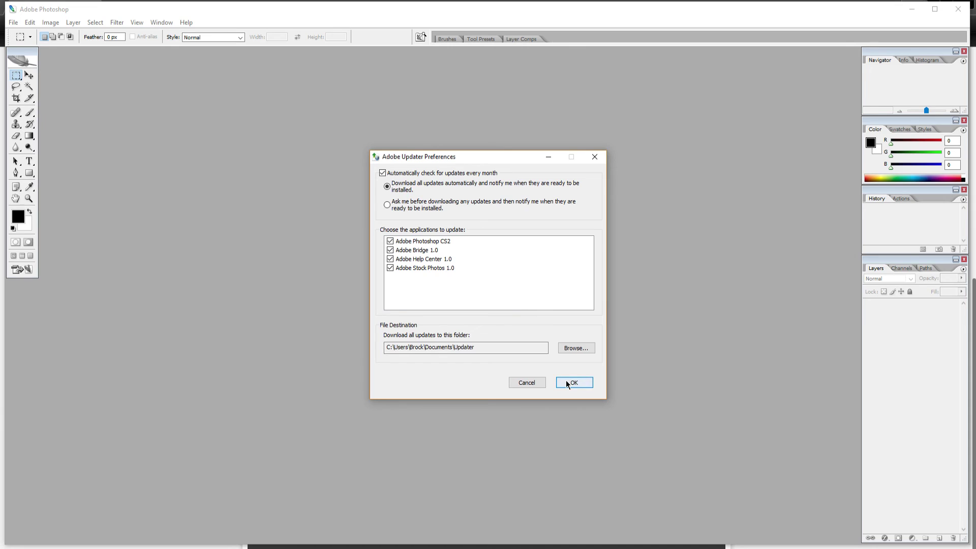
click(594, 156)
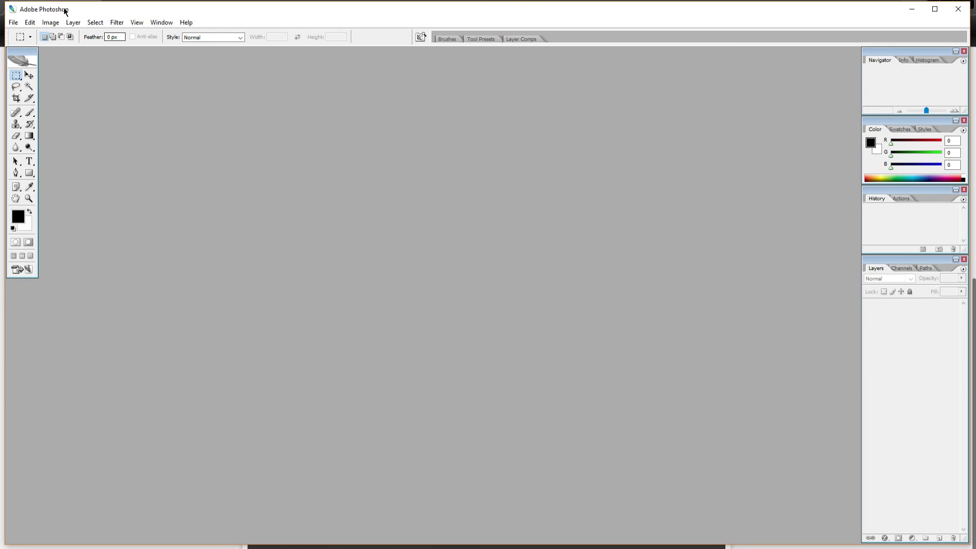
Start a new document with width 1920 pixels and height 1080 pixels.
click(13, 22)
click(21, 33)
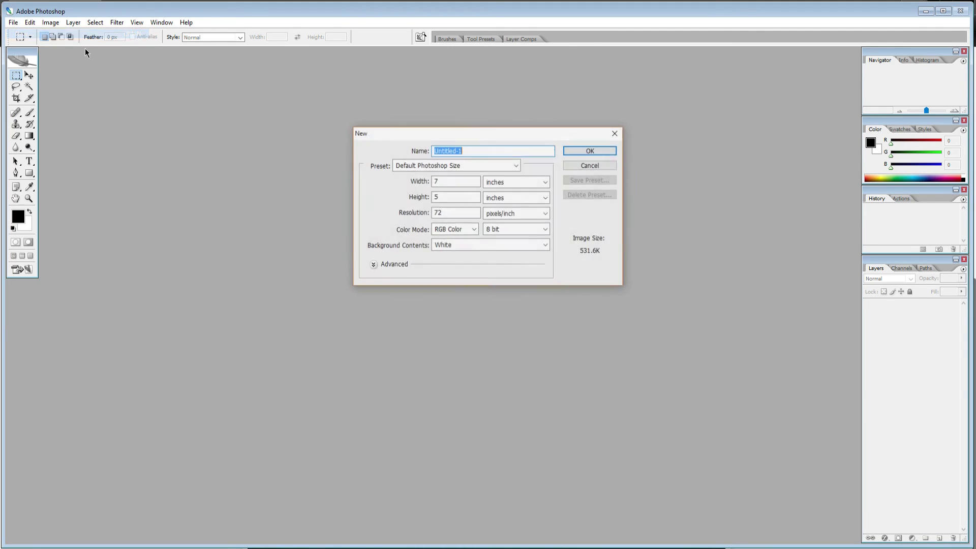
click(499, 182)
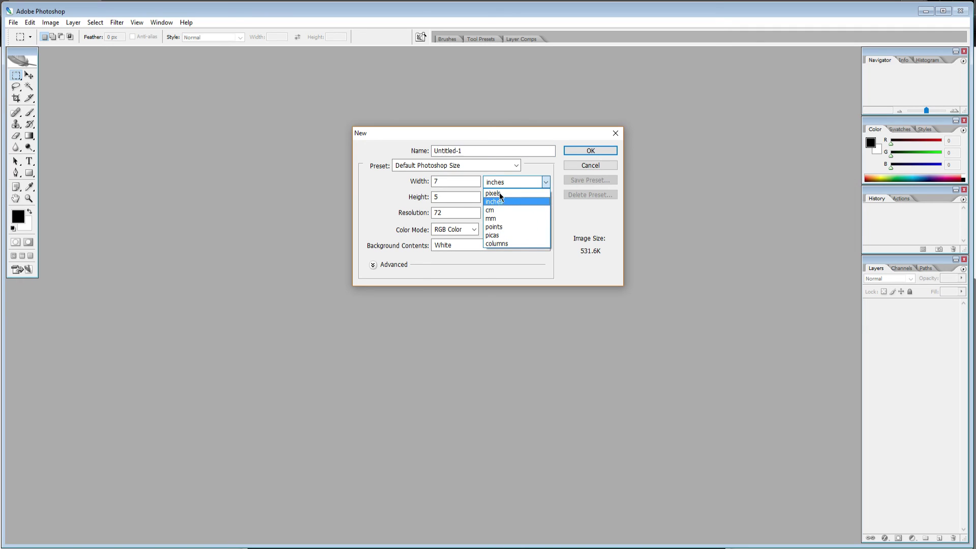
click(499, 193)
text(1920)
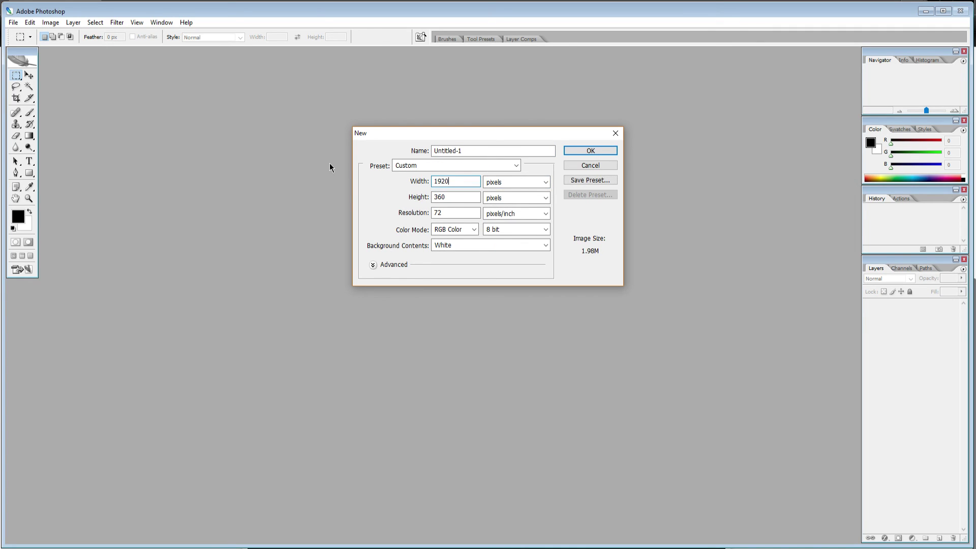
key(Tab)
text(1080)
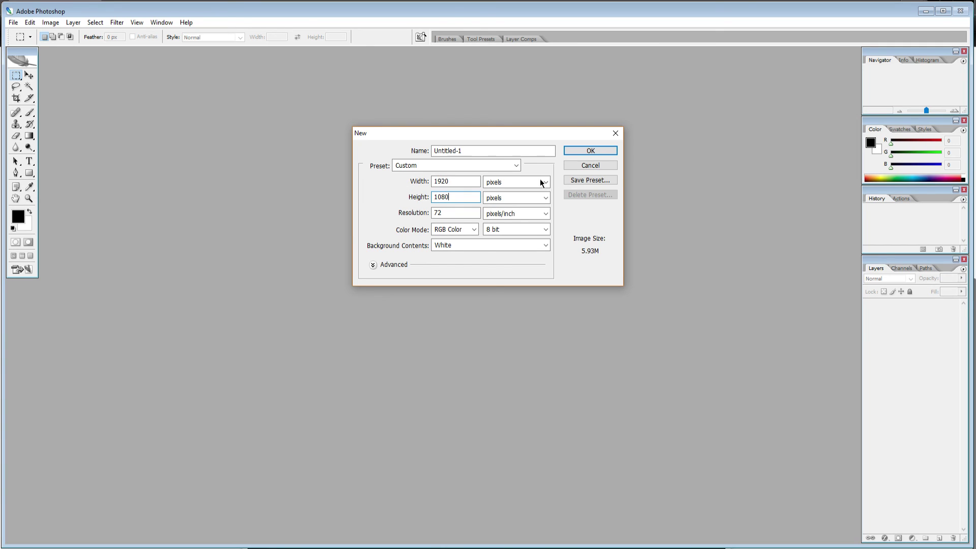